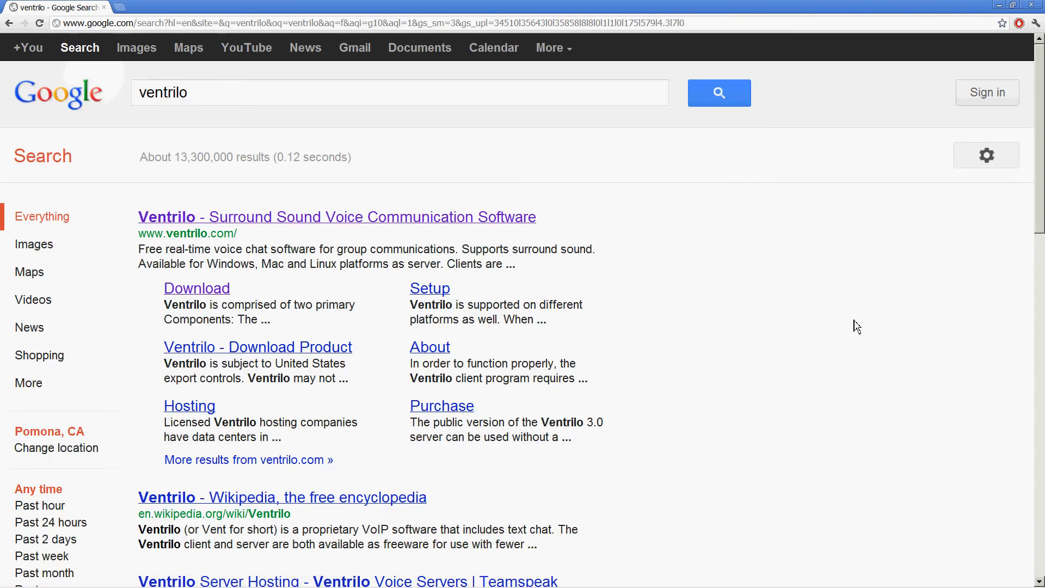
- Open the official Ventrilo website and download the Ventrilo Client for Windows 64bit, agreeing to the export and license terms
click(295, 218)
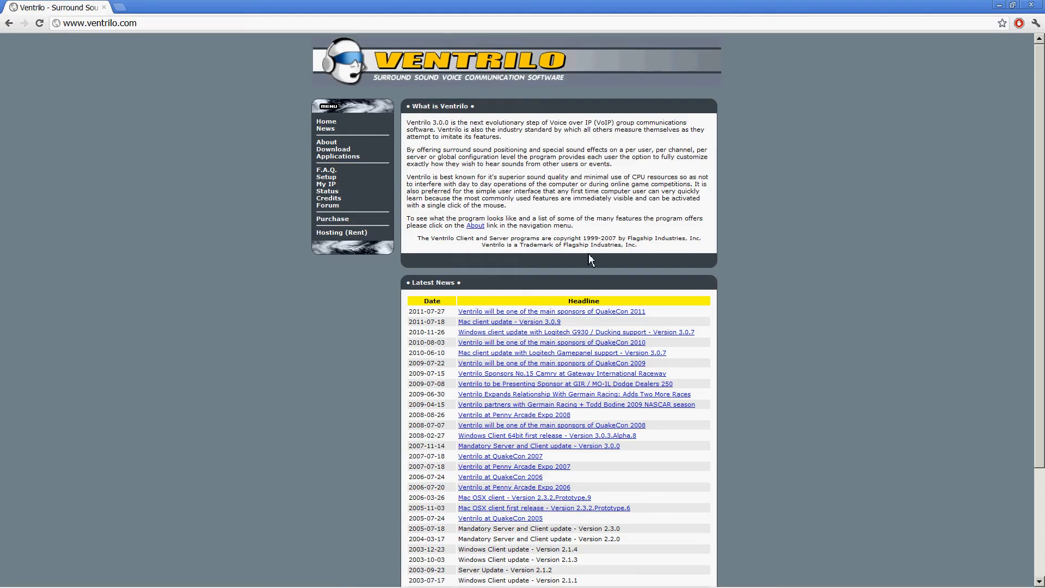
click(334, 149)
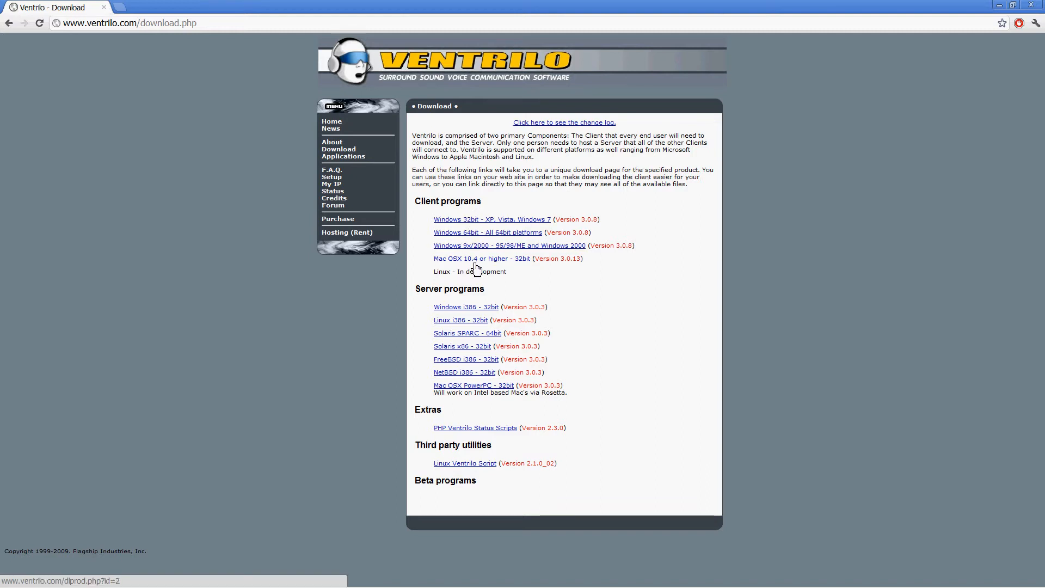
click(471, 235)
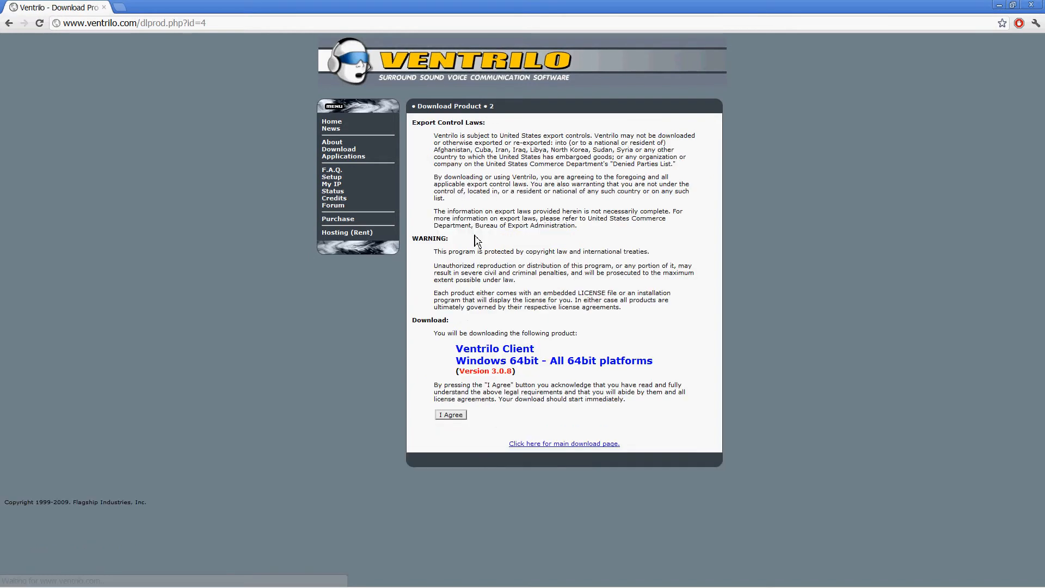
click(455, 415)
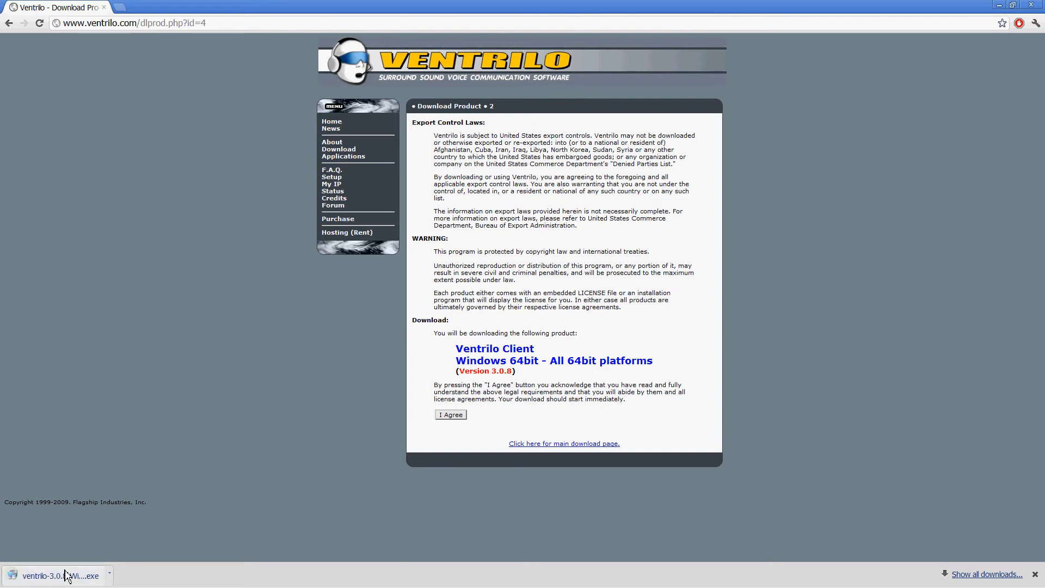
- Run the downloaded Ventrilo installer, accept the license agreement, and install the client in C:\Program Files\Ventrilo\
click(61, 579)
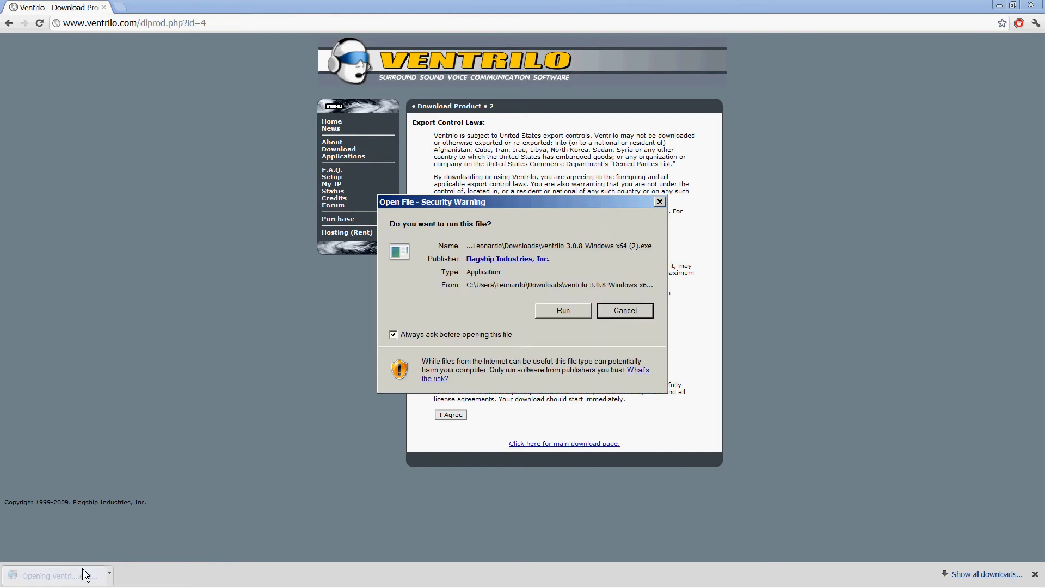
click(556, 314)
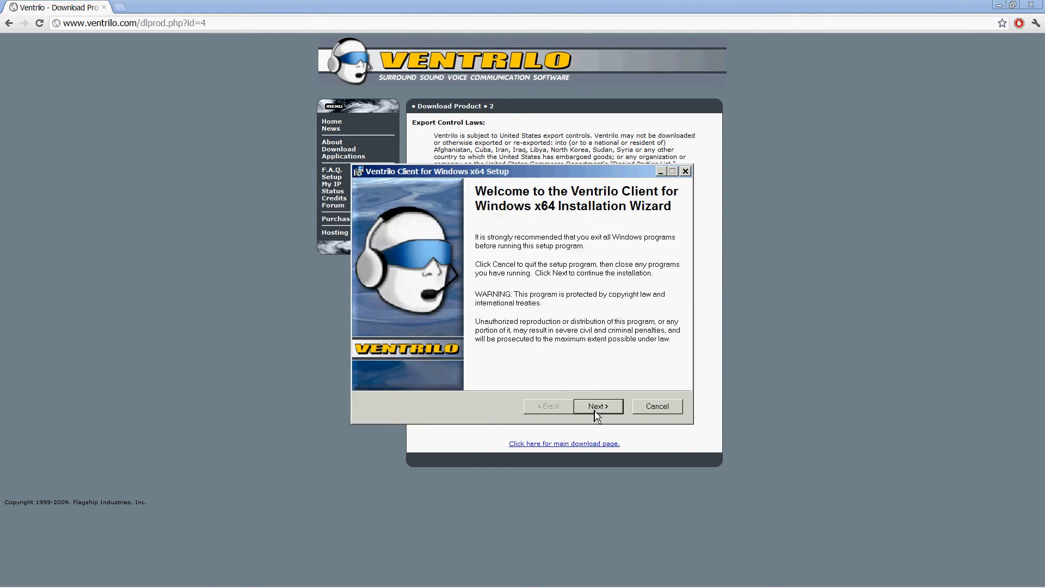
click(596, 407)
click(519, 369)
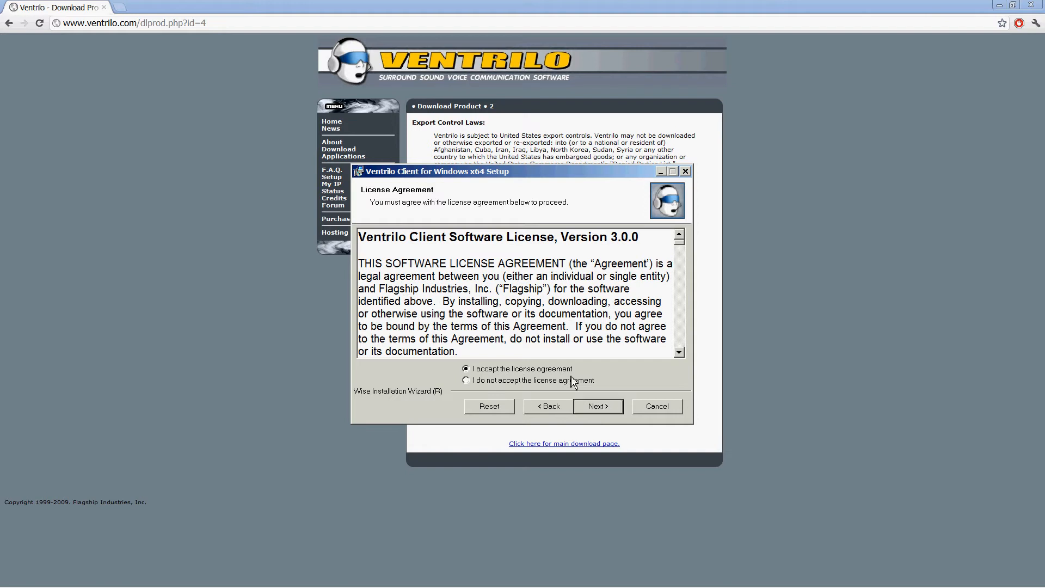
click(598, 407)
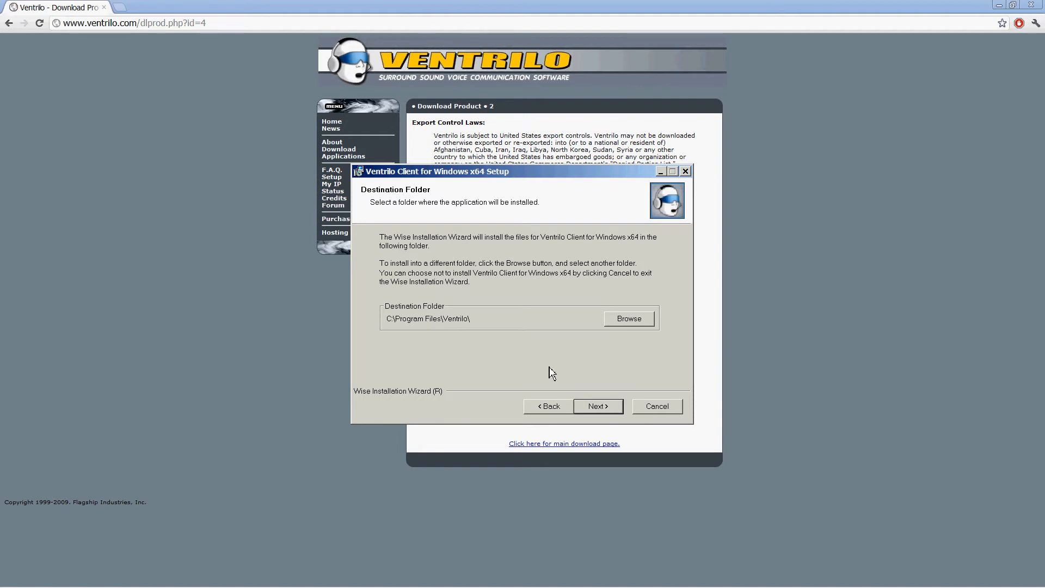
click(599, 405)
click(598, 407)
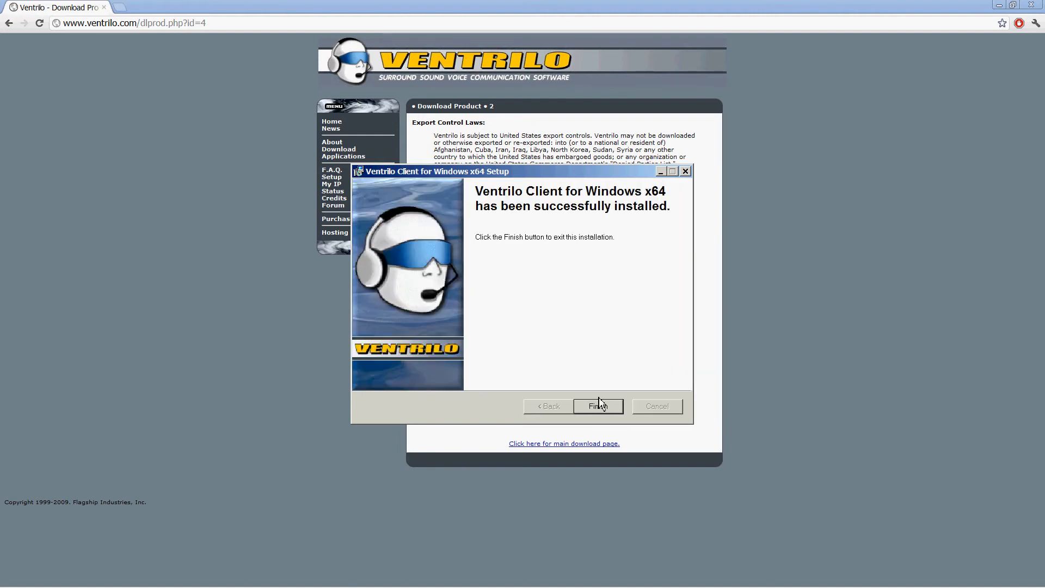
click(598, 405)
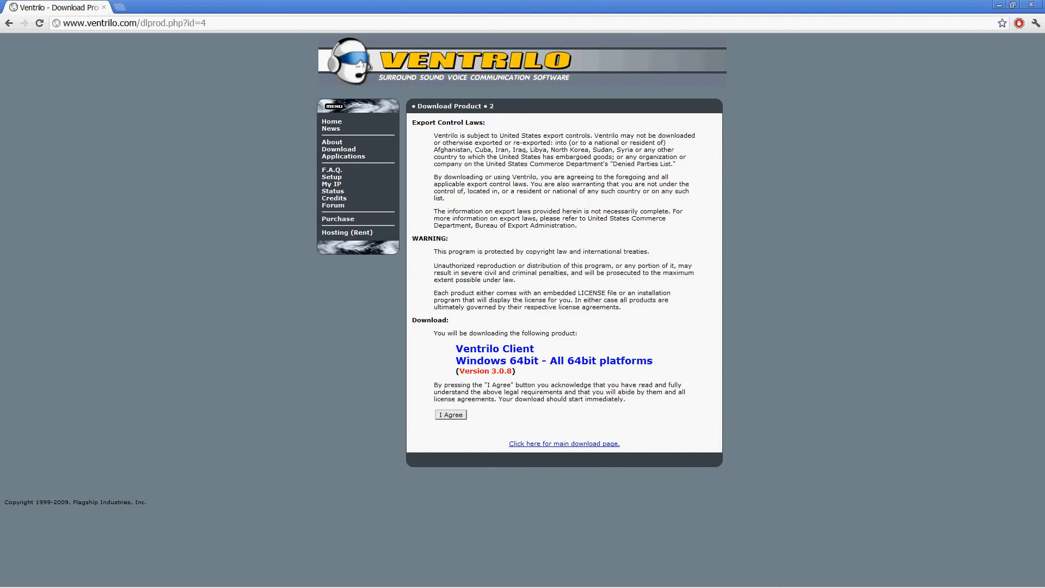
- Close the browser and launch Ventrilo from the desktop
click(1025, 4)
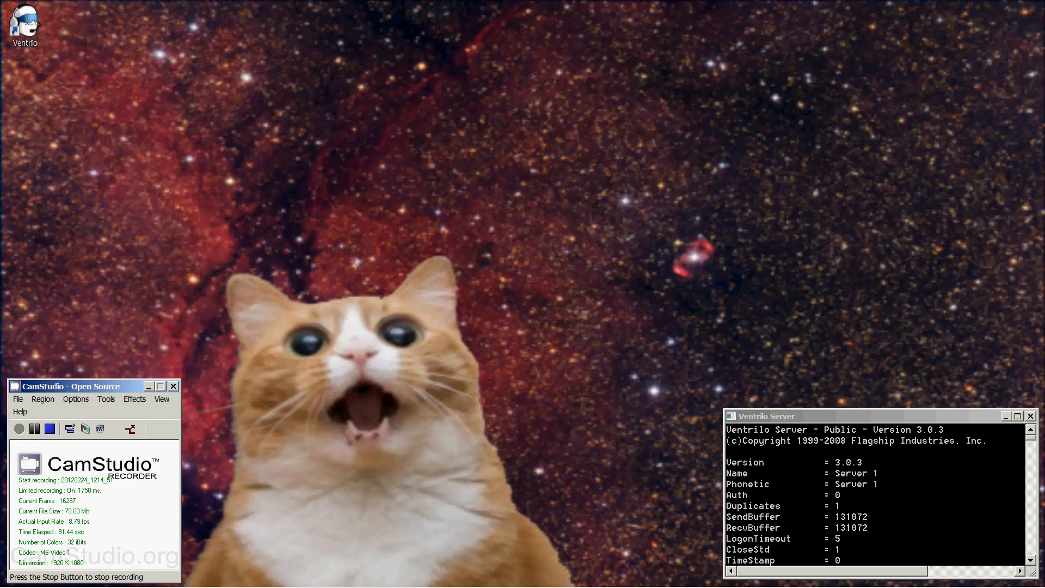
double_click(24, 25)
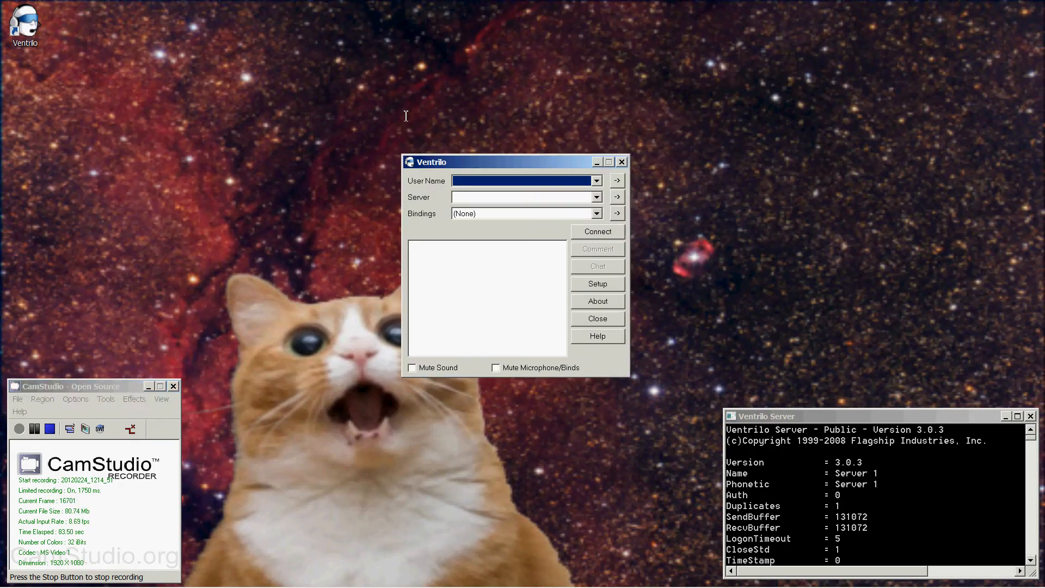
drag(437, 161, 407, 169)
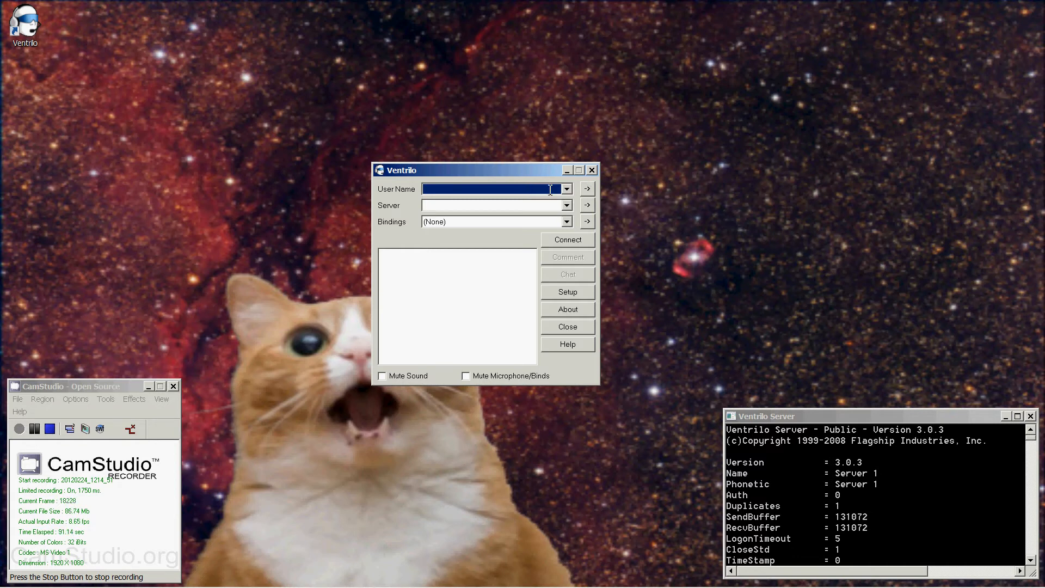
- Create a new Ventrilo user named Student1 and save the user setup
click(586, 188)
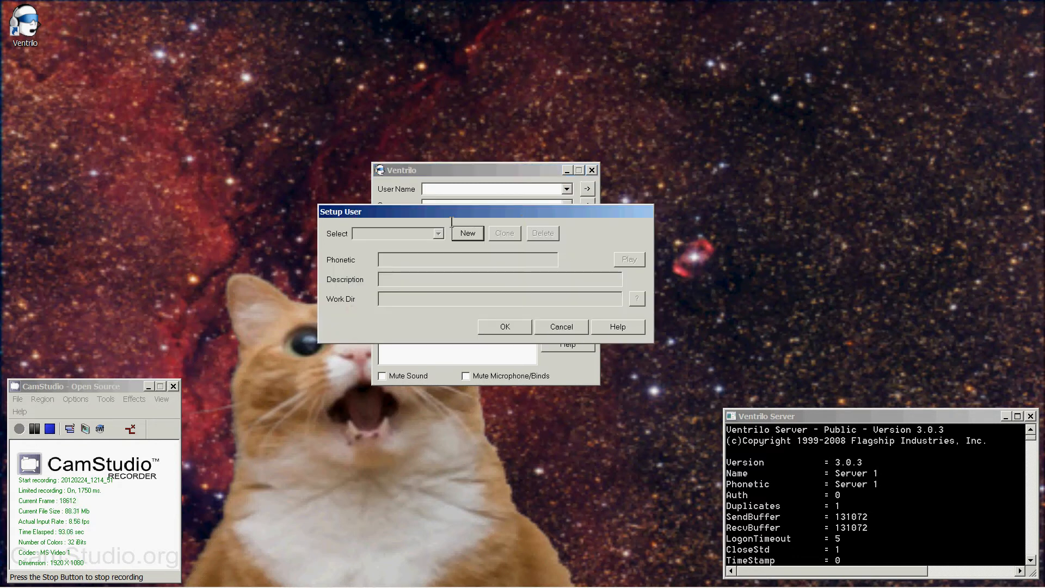
click(469, 233)
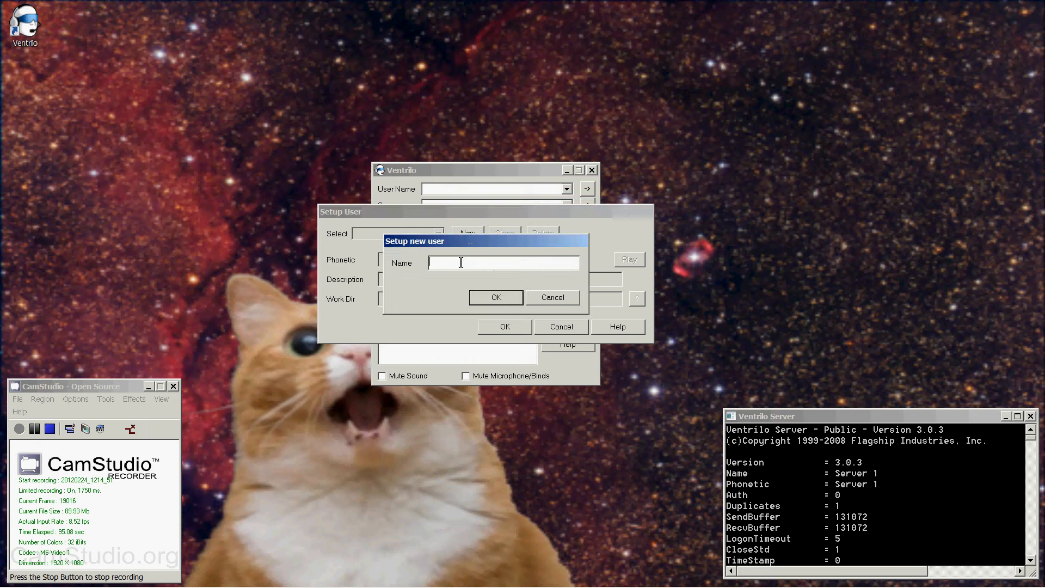
text(Student1)
click(492, 295)
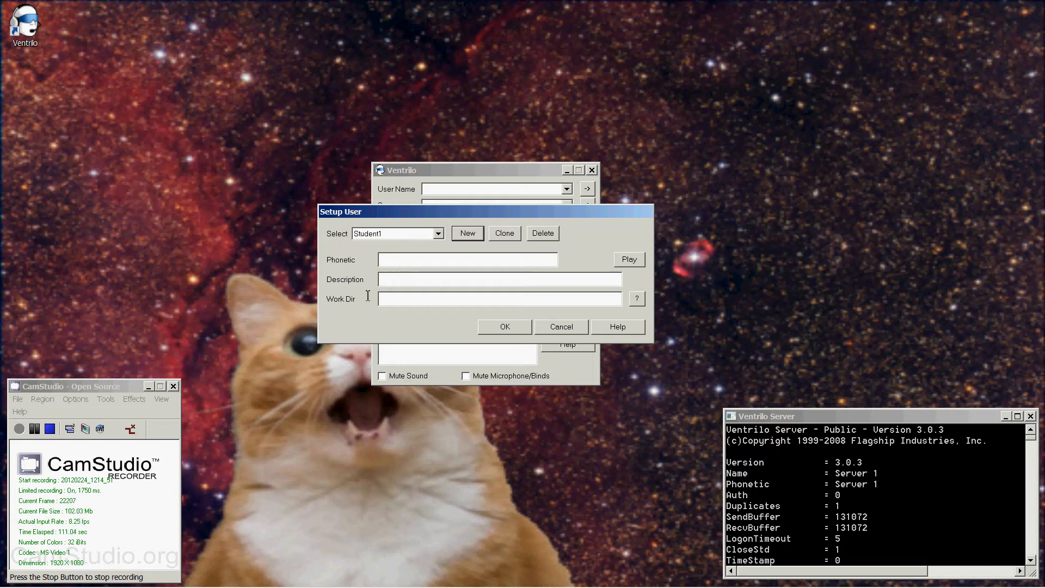
click(516, 327)
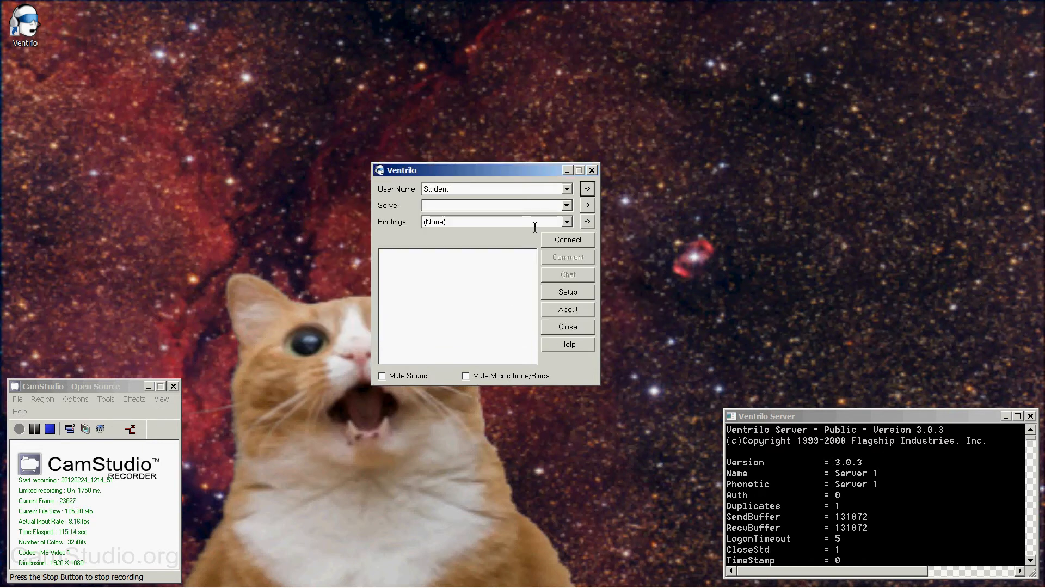
- Add a server connection named TestServer with 134.71.136.169 as its hostname or IP
click(588, 206)
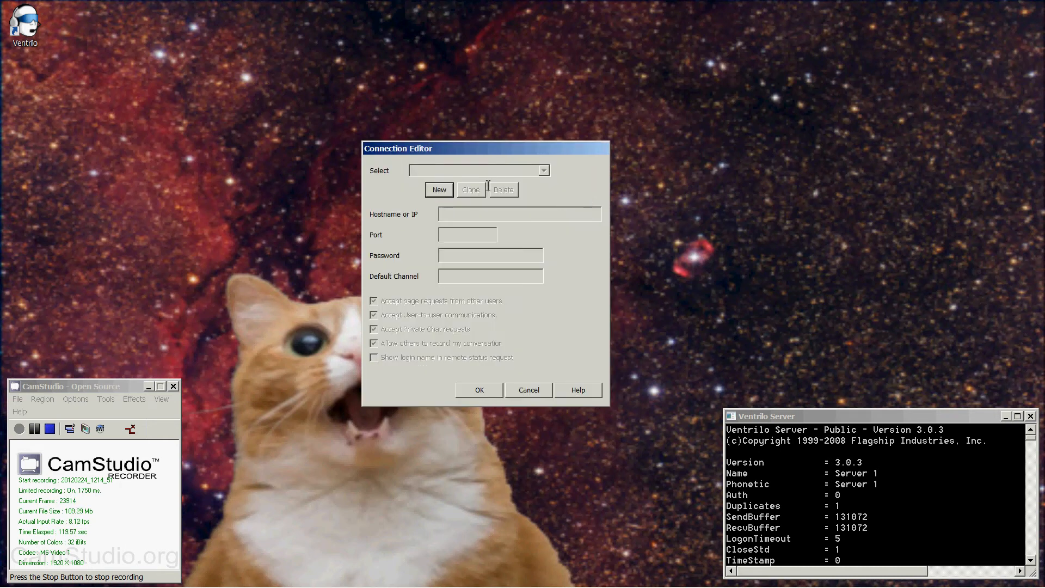
click(440, 190)
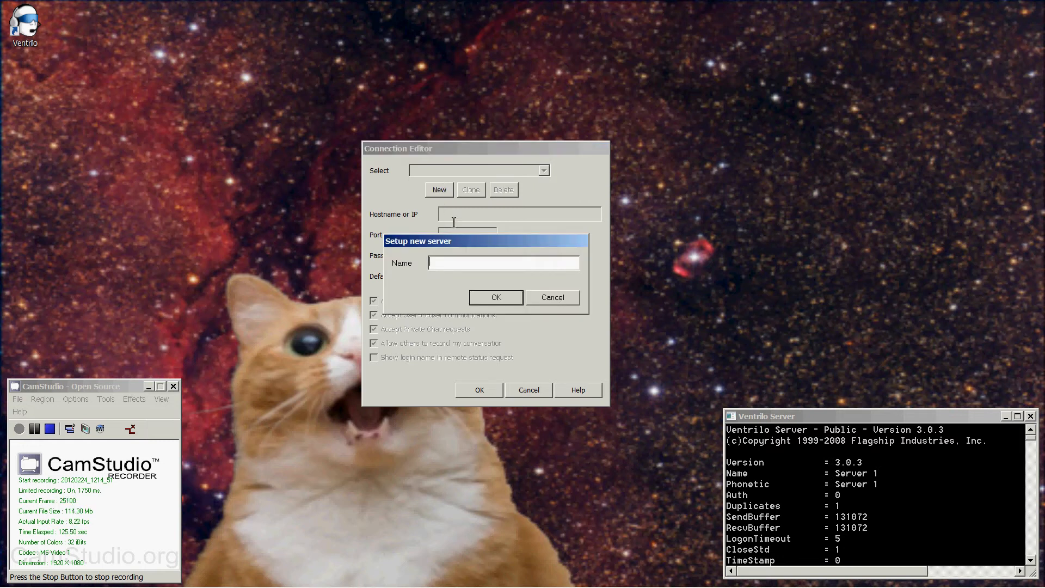
text(Test)
key(BackSpace)
text(stServer)
click(495, 297)
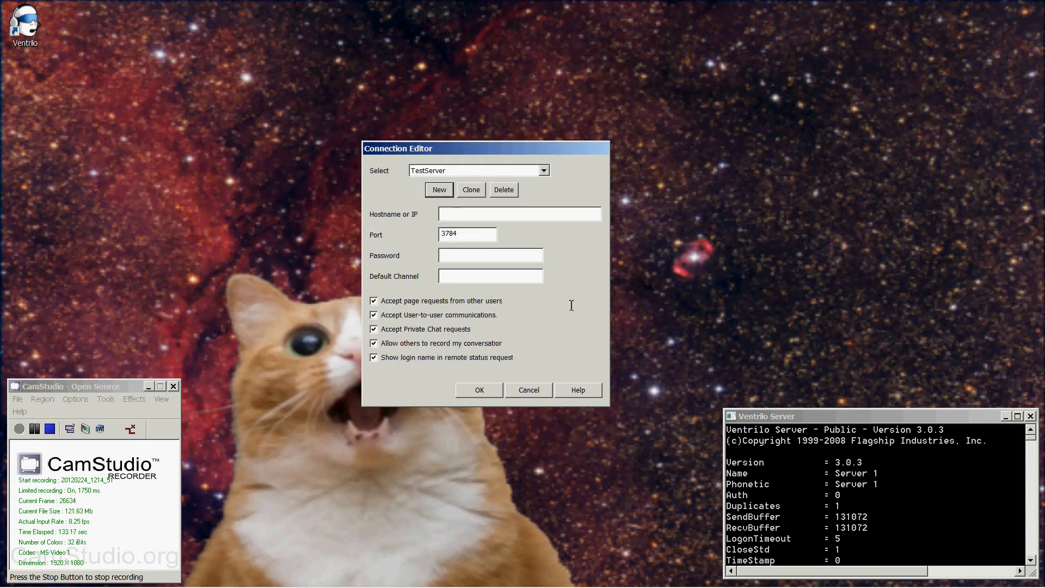
click(527, 215)
text(134.71.136.169)
click(479, 389)
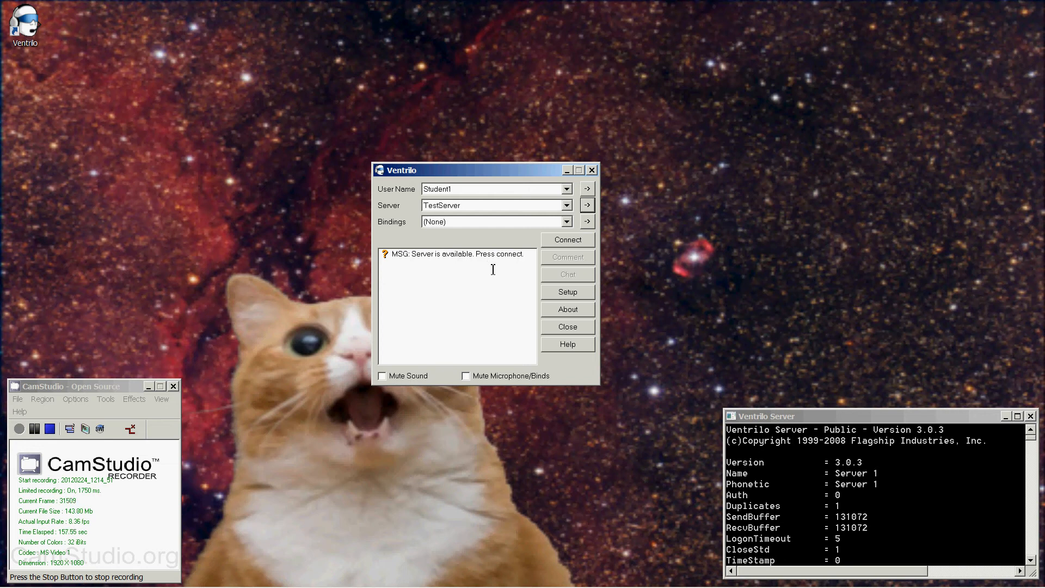
- Turn off Direct Input hotkey detection in the voice setup and set the push-to-talk hotkey to the Grave key
click(568, 292)
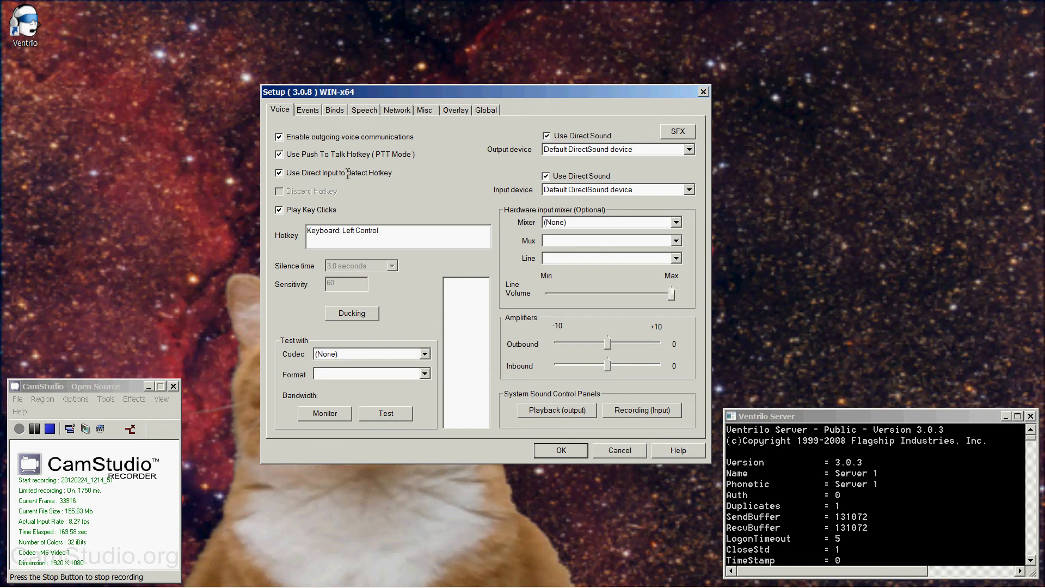
click(319, 173)
click(393, 236)
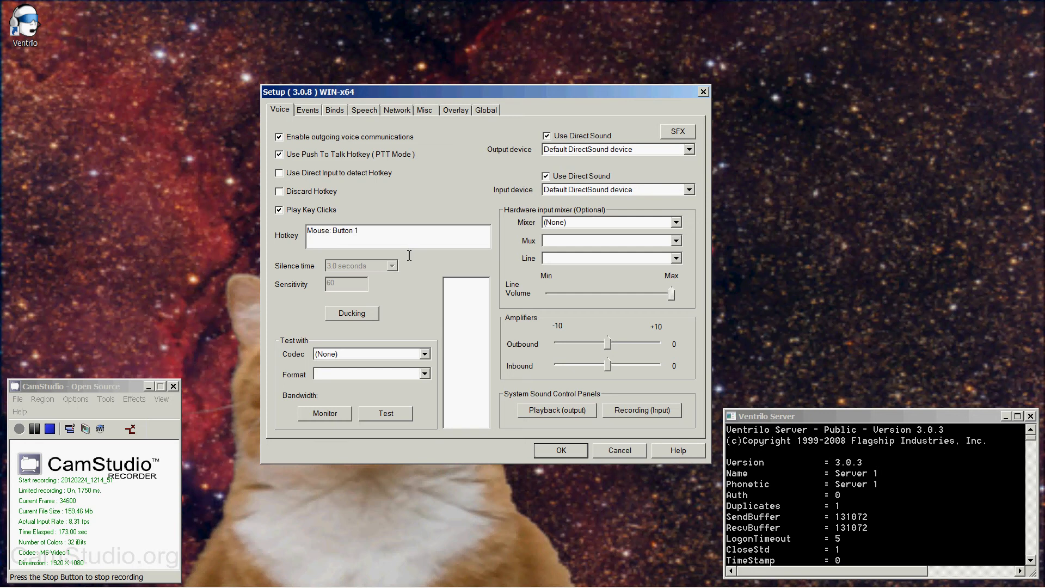
key(grave)
click(281, 155)
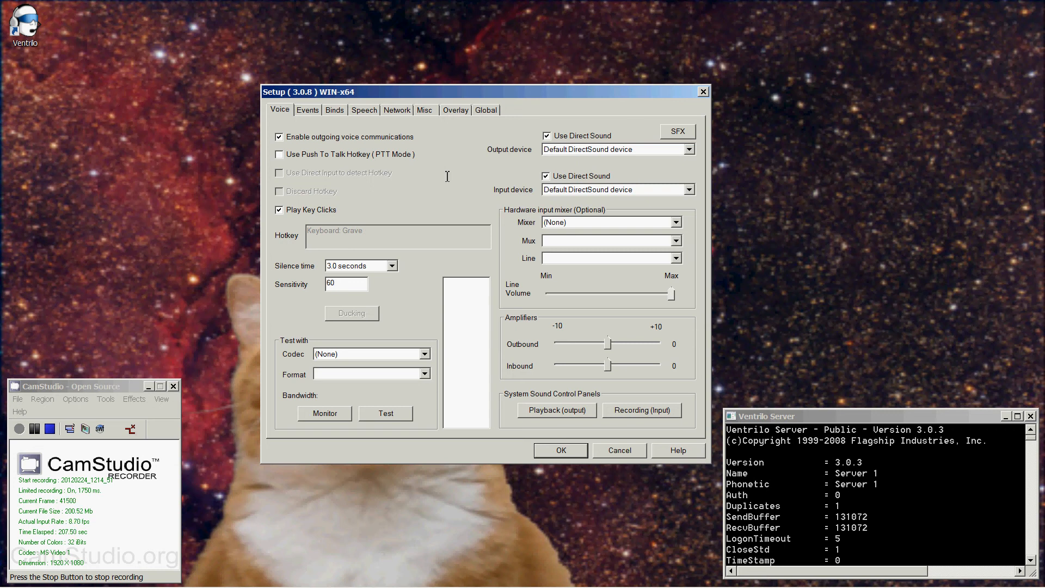
click(286, 156)
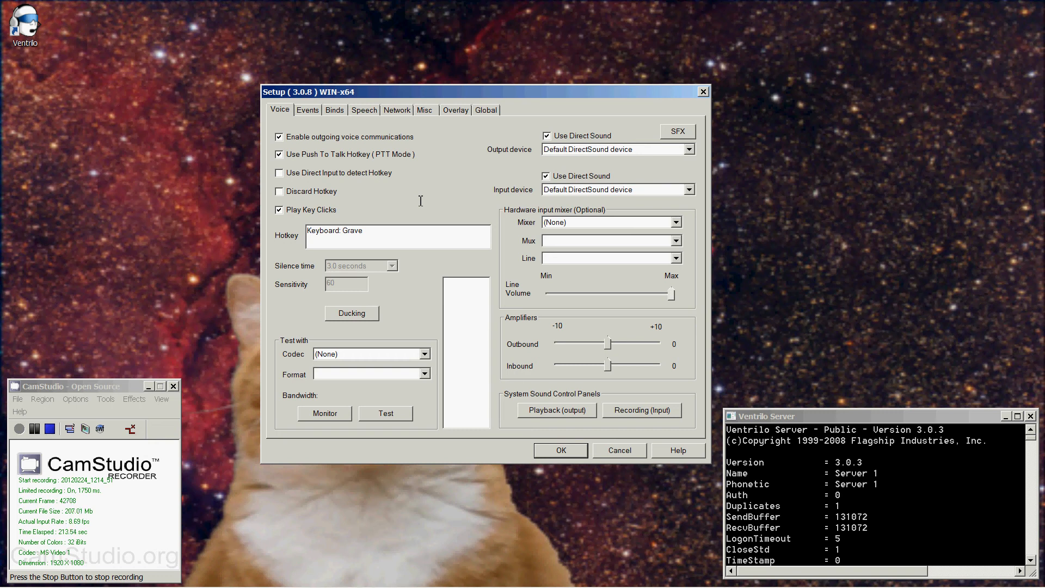
- Review the output and input device choices, keep Default DirectSound device for both, and save the setup
click(588, 149)
click(588, 148)
click(588, 148)
click(588, 149)
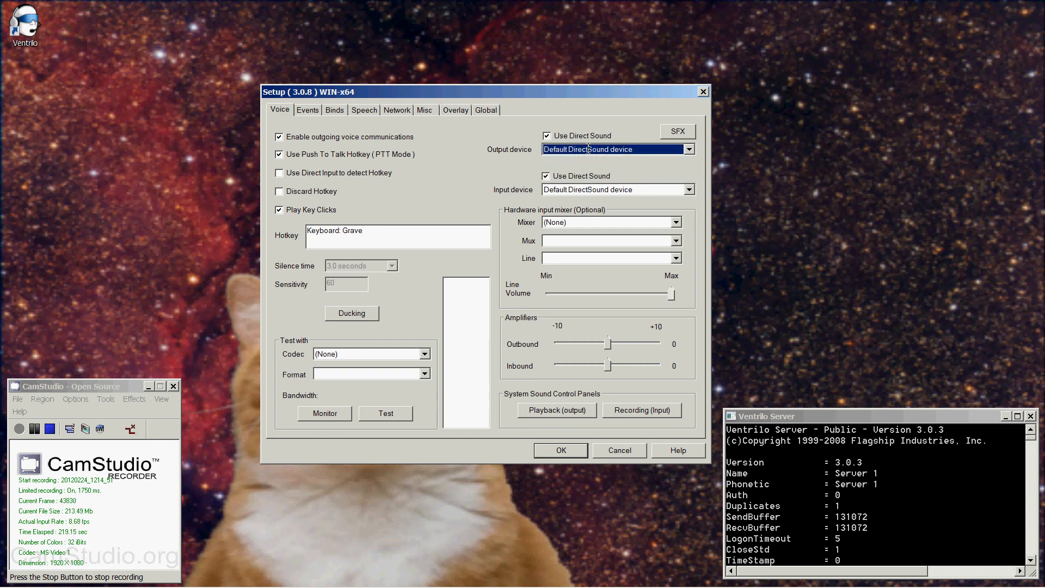
click(589, 188)
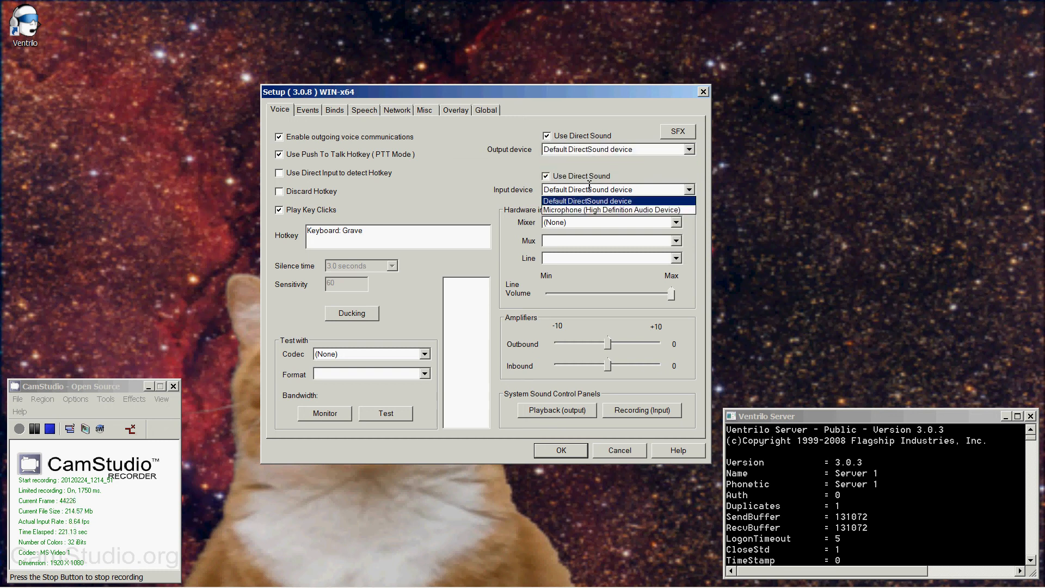
click(581, 189)
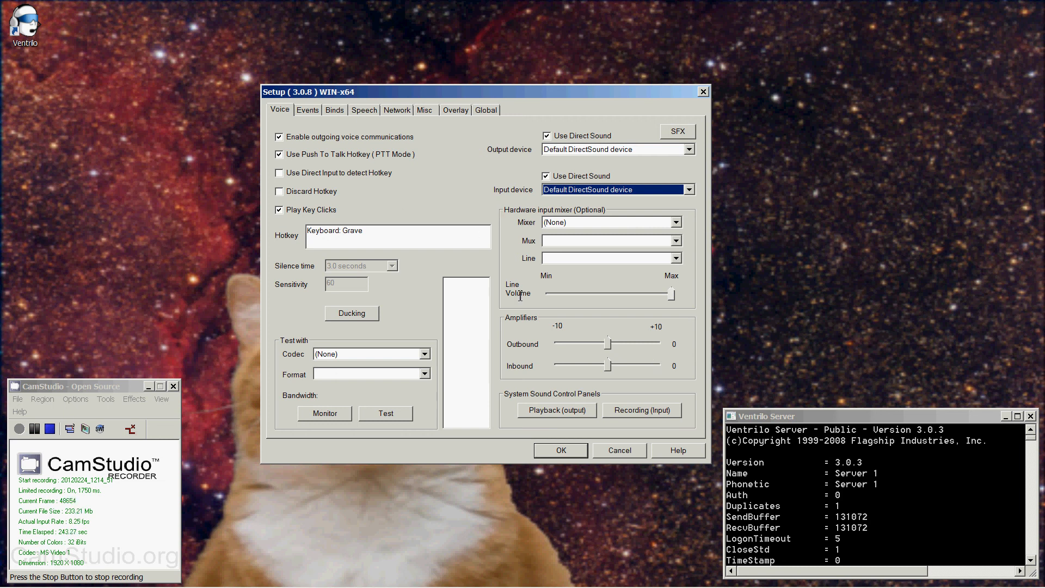
click(555, 451)
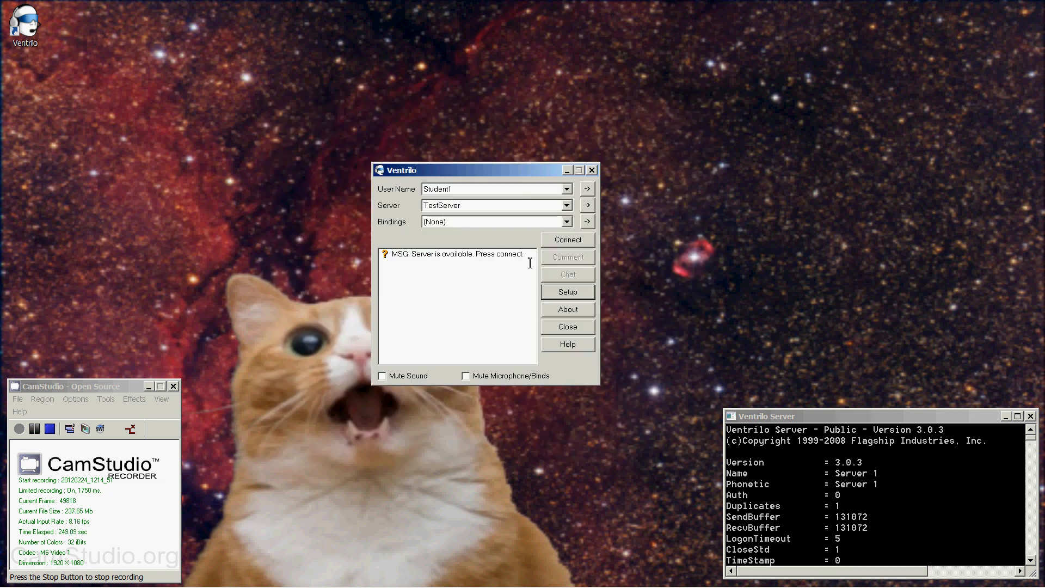
- Connect to TestServer as Student1 and try out push-to-talk
click(555, 237)
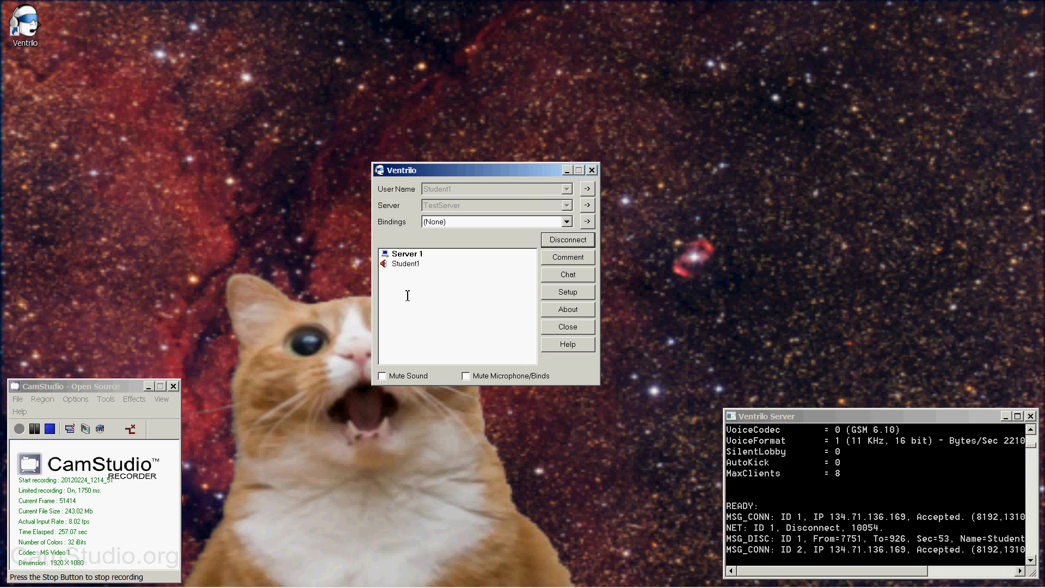
key(ctrl)
key(ctrl)
key(ctrl)
key(ctrl)
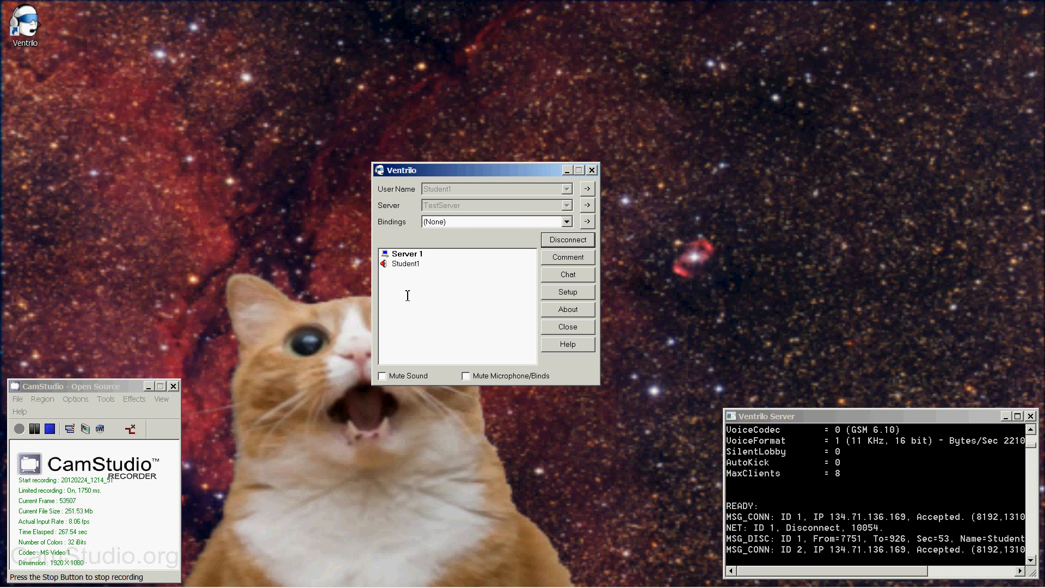